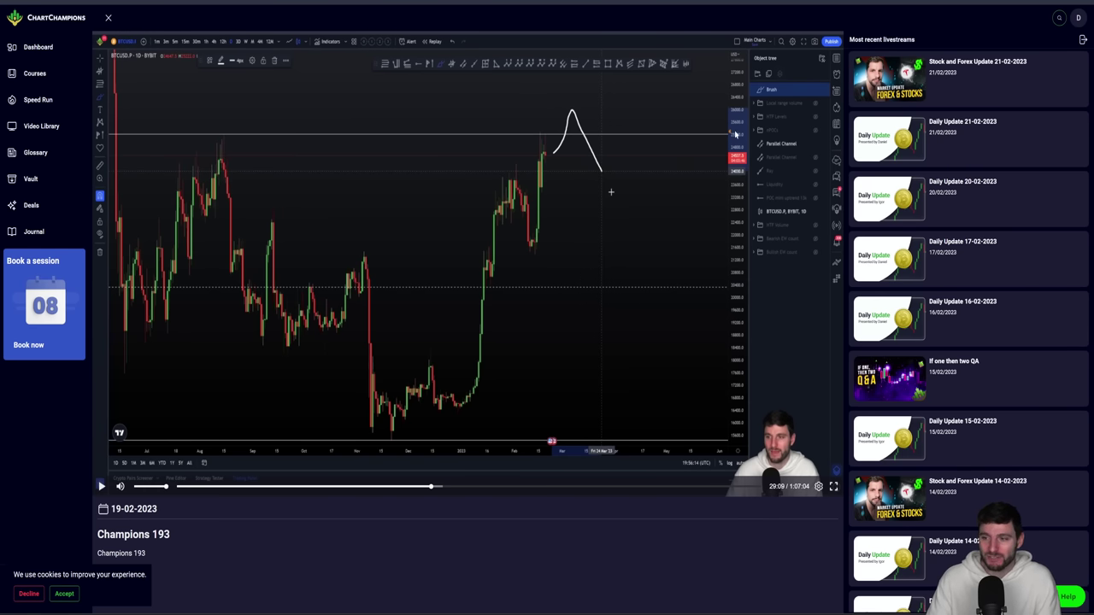
- View the replay's chart full-screen, then return it to the normal page view
{"action": "left_click", "coordinate": [834, 486]}
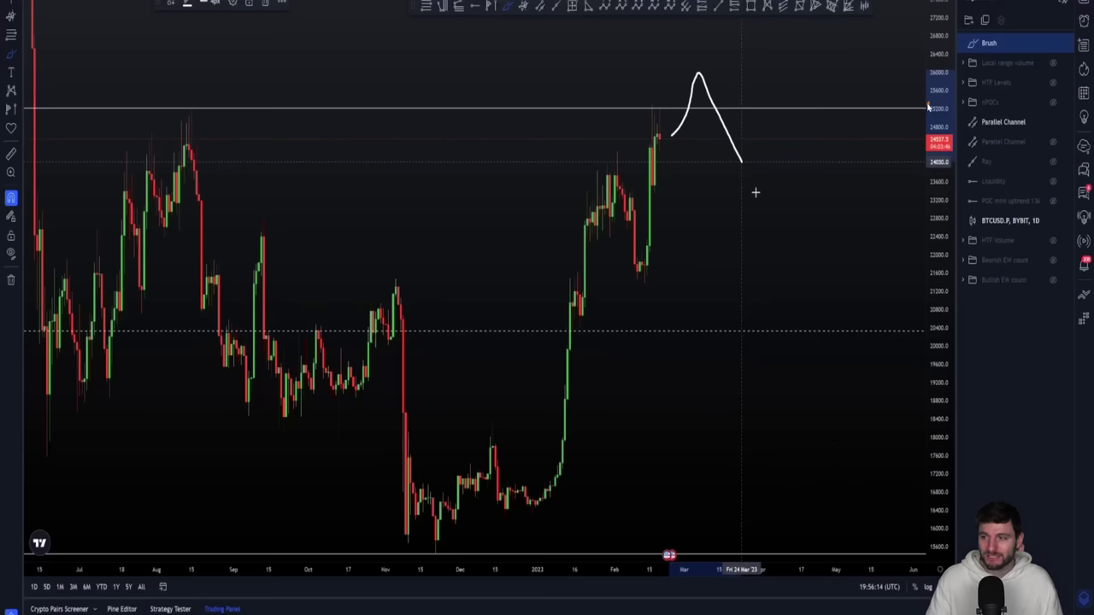
{"action": "key", "text": "Escape"}
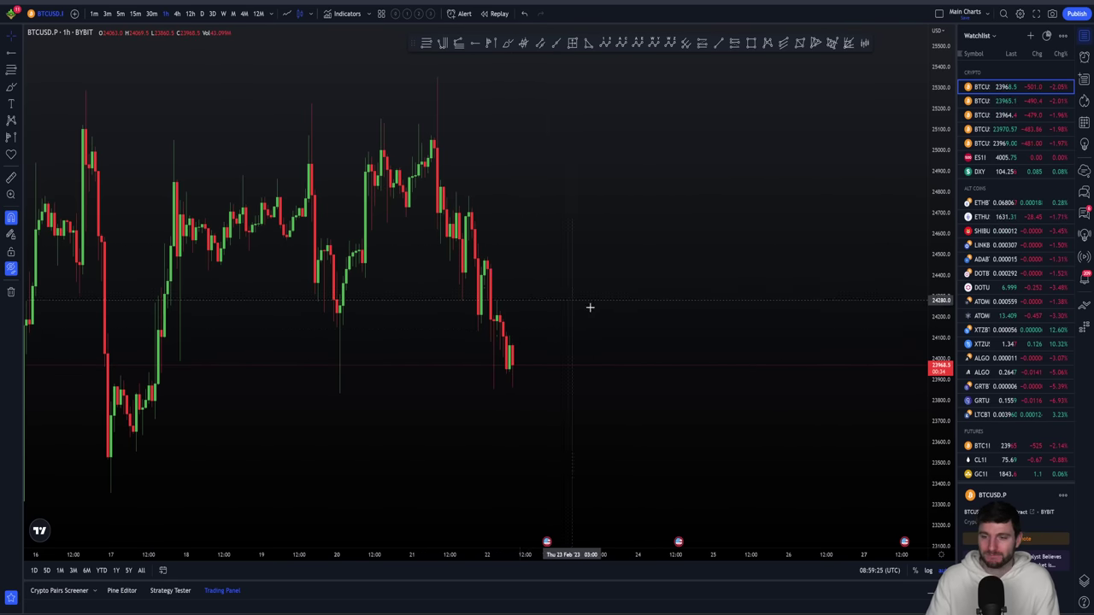
- Reveal the hidden level drawings, draw and delete a test ellipse, and show volume and oscillator panes
{"action": "left_click", "coordinate": [11, 272]}
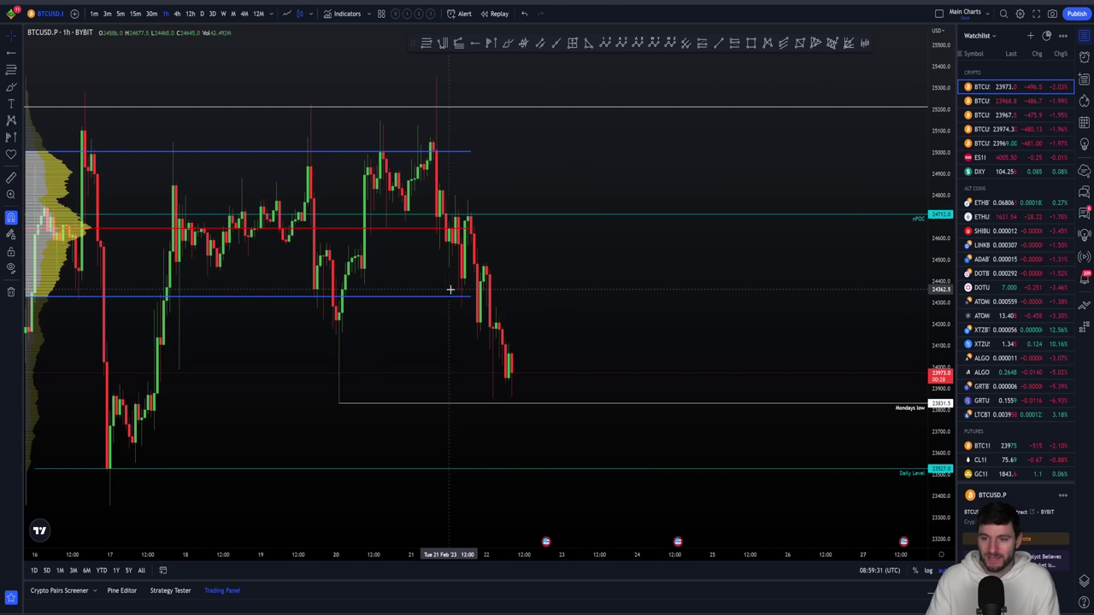
{"action": "left_click", "coordinate": [508, 43]}
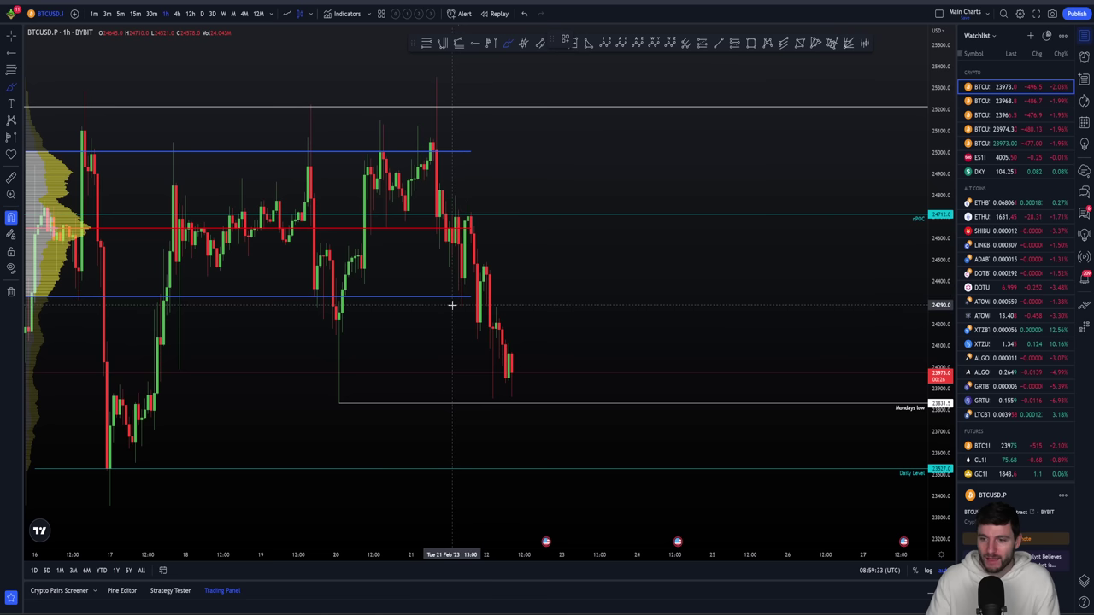
{"action": "left_click_drag", "start_coordinate": [468, 294], "coordinate": [457, 305]}
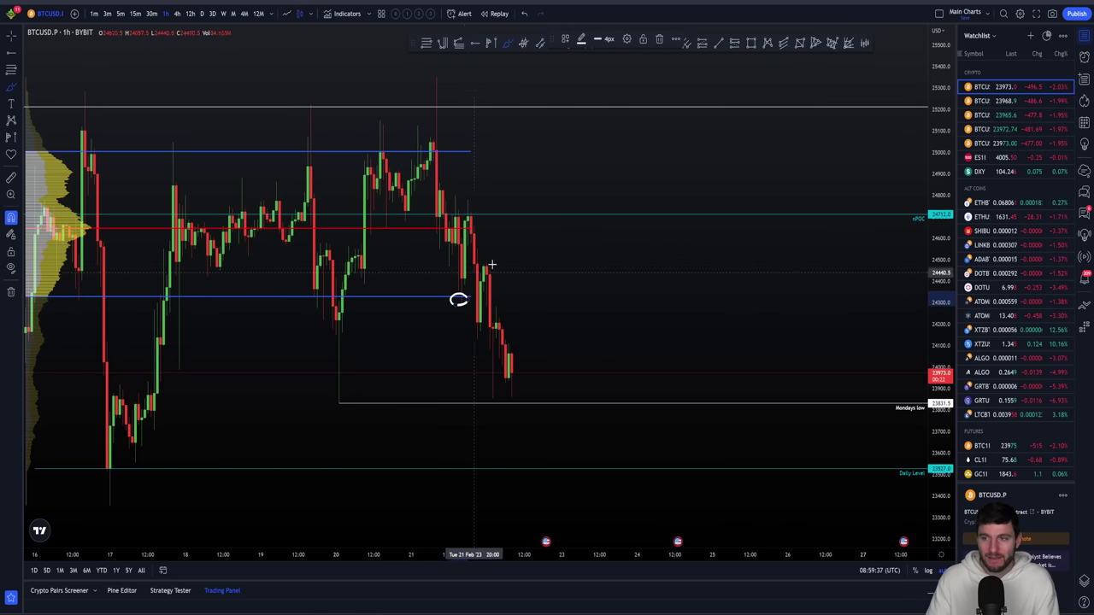
{"action": "key", "text": "Delete"}
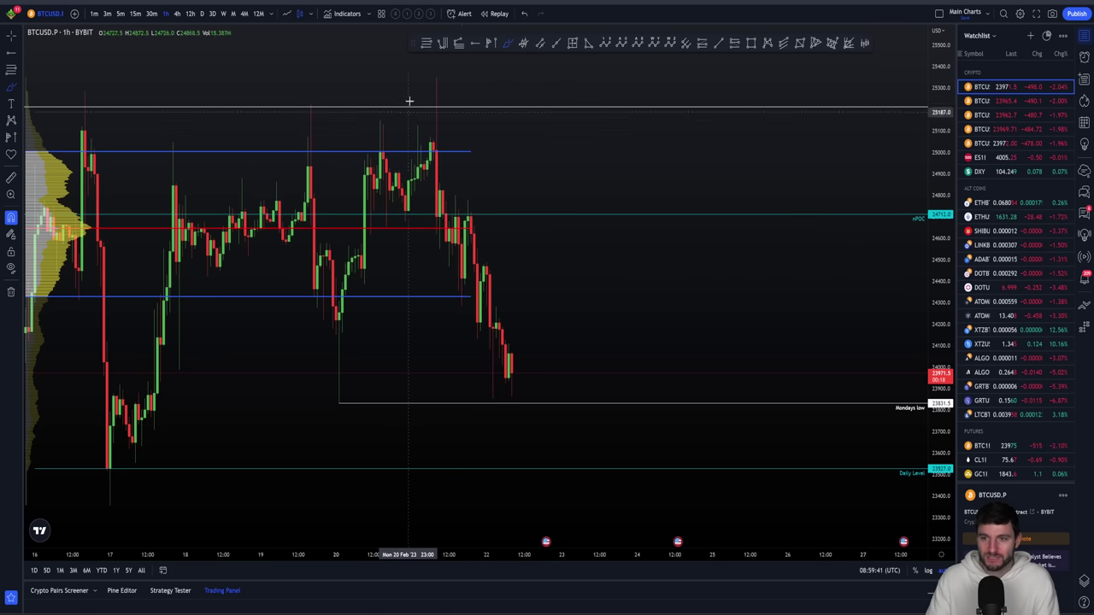
{"action": "left_click", "coordinate": [418, 14]}
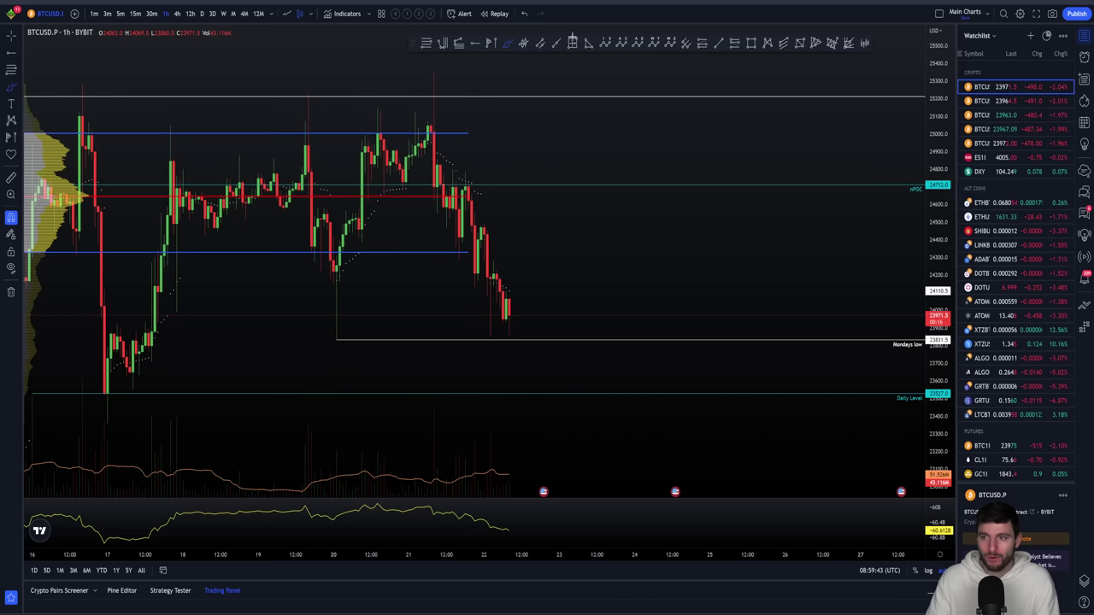
- Watch the 'How to trade Bitcoin's Triangle pattern NOW!' video full-screen, then exit back to its page
{"action": "key", "text": "alt+Tab"}
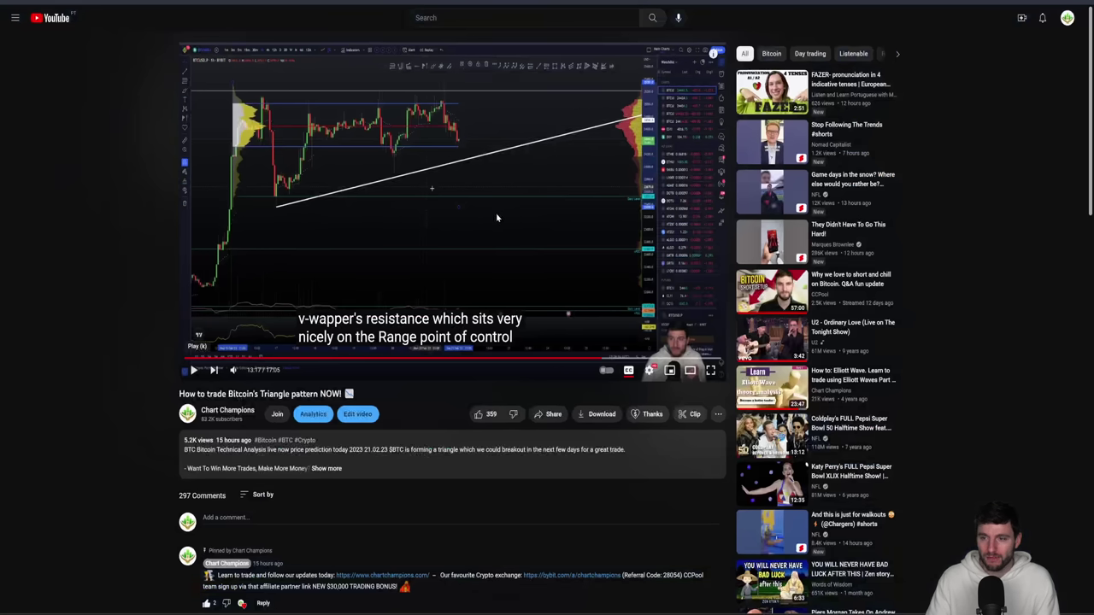
{"action": "double_click", "coordinate": [350, 293]}
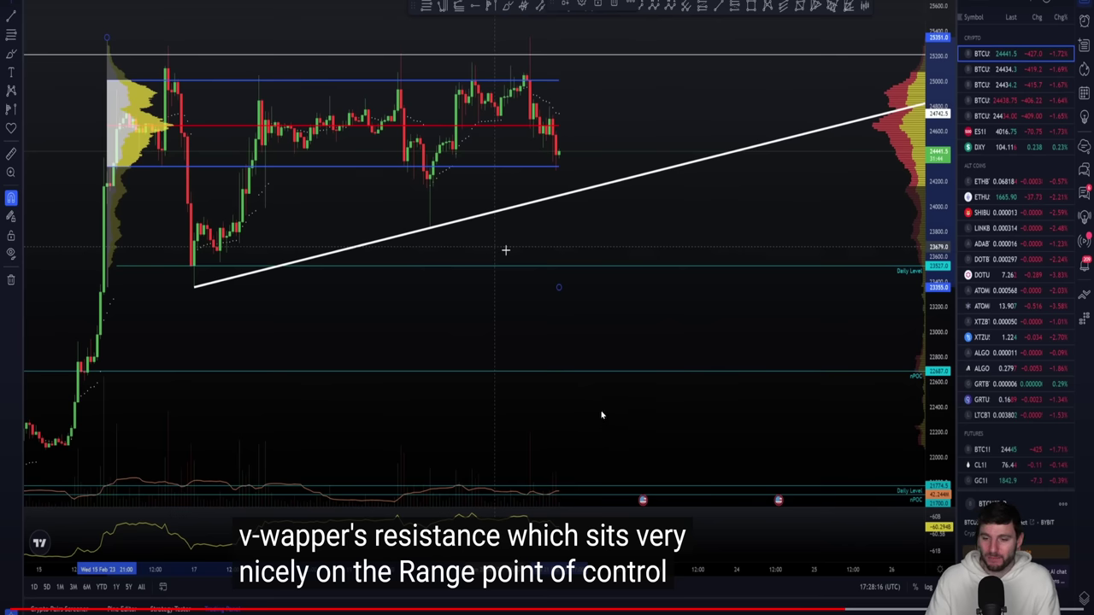
{"action": "key", "text": "Escape"}
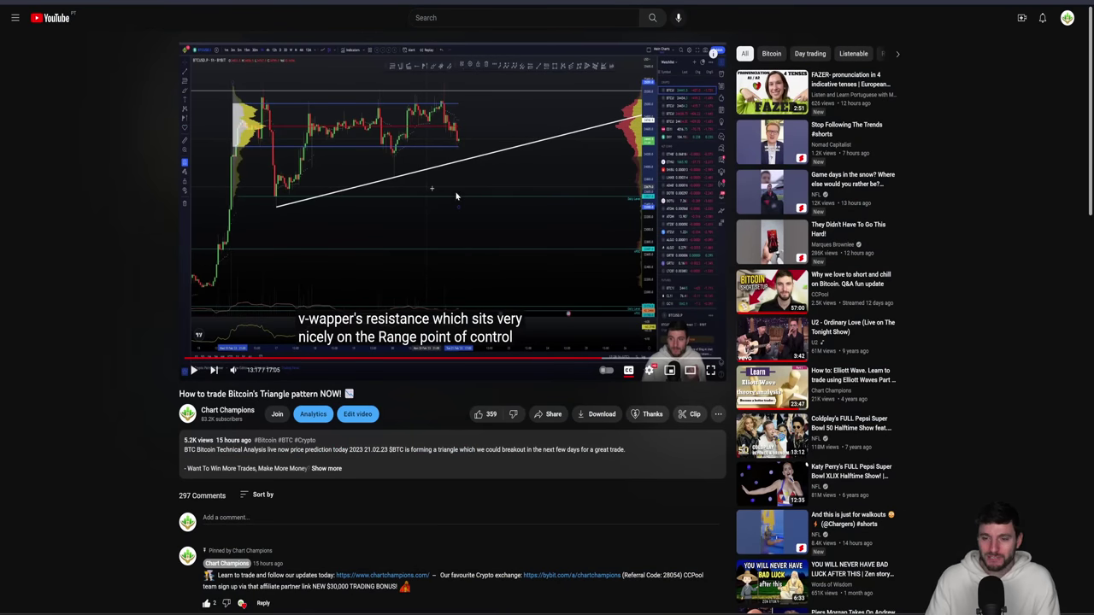
- Look through both of the vwap tweet's chart images full-size, then return to the BTCUSD chart
{"action": "key", "text": "ctrl+Tab"}
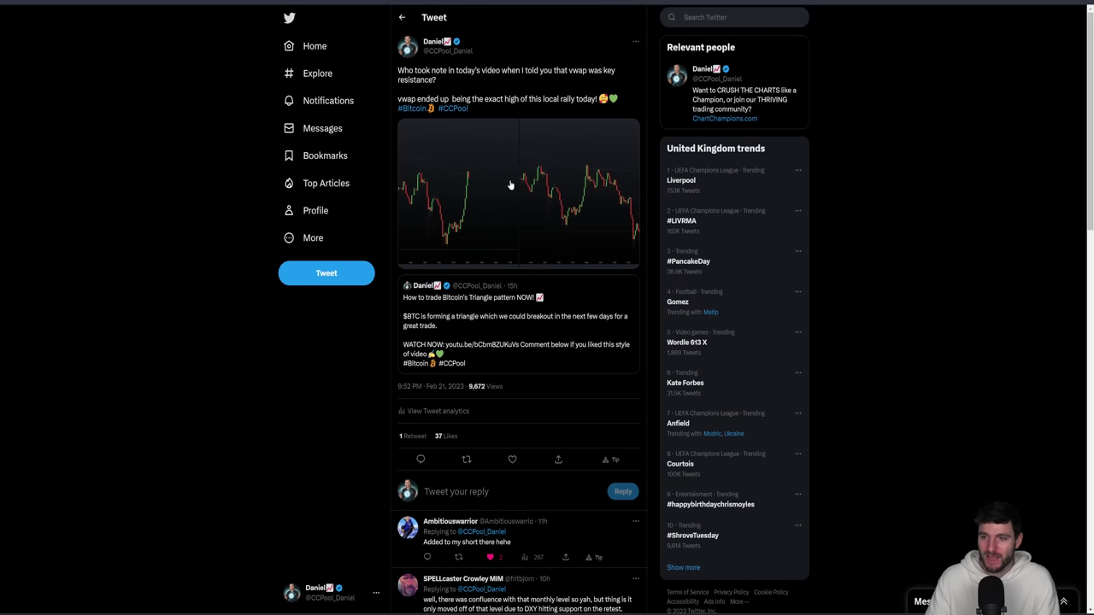
{"action": "left_click", "coordinate": [498, 180]}
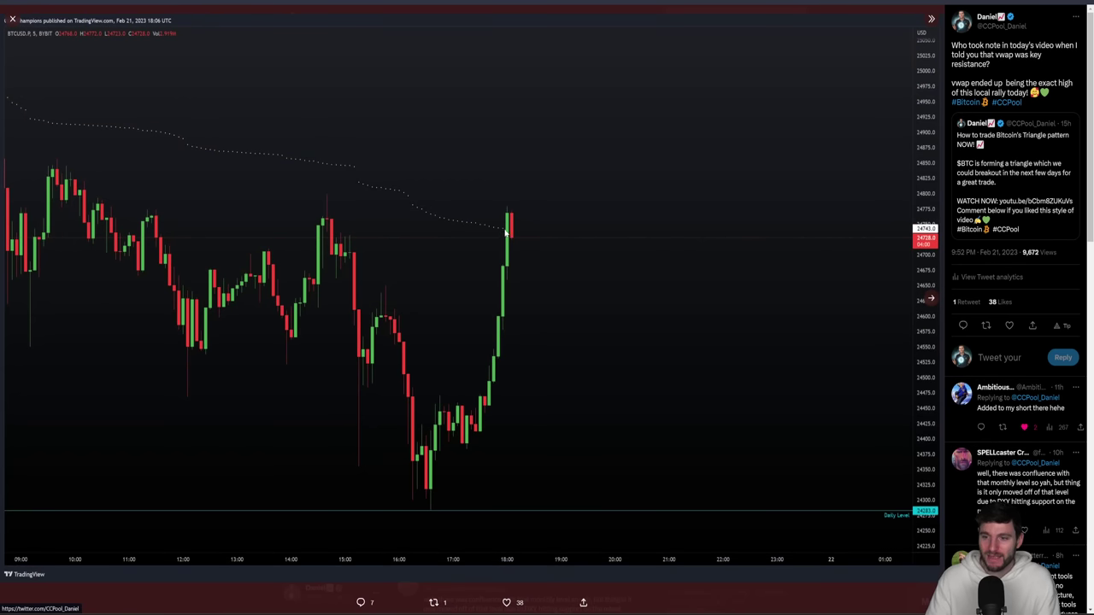
{"action": "key", "text": "Right"}
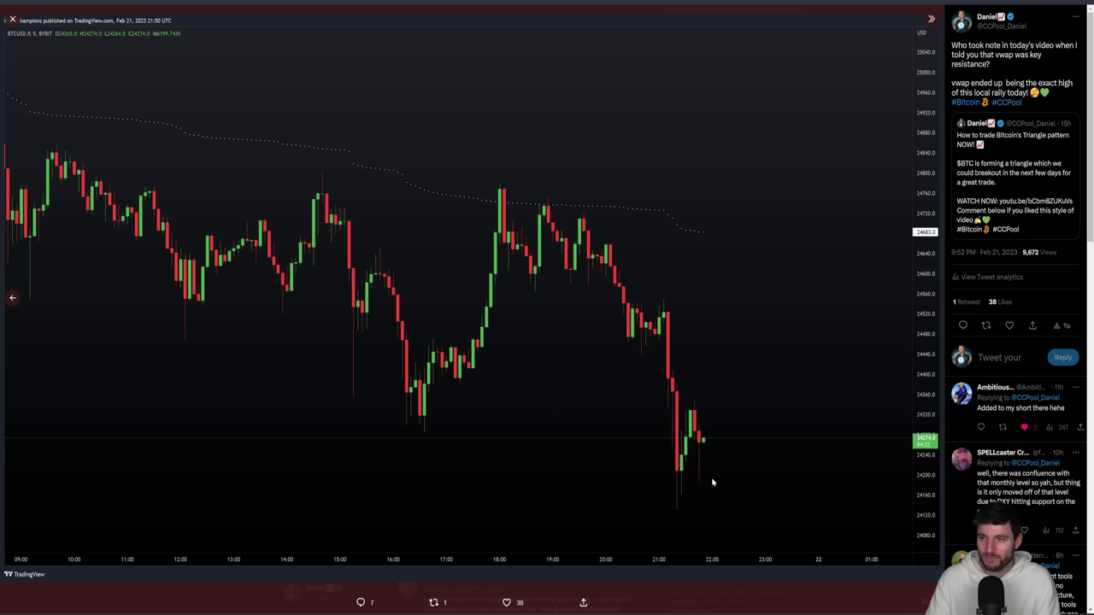
{"action": "left_click", "coordinate": [12, 18]}
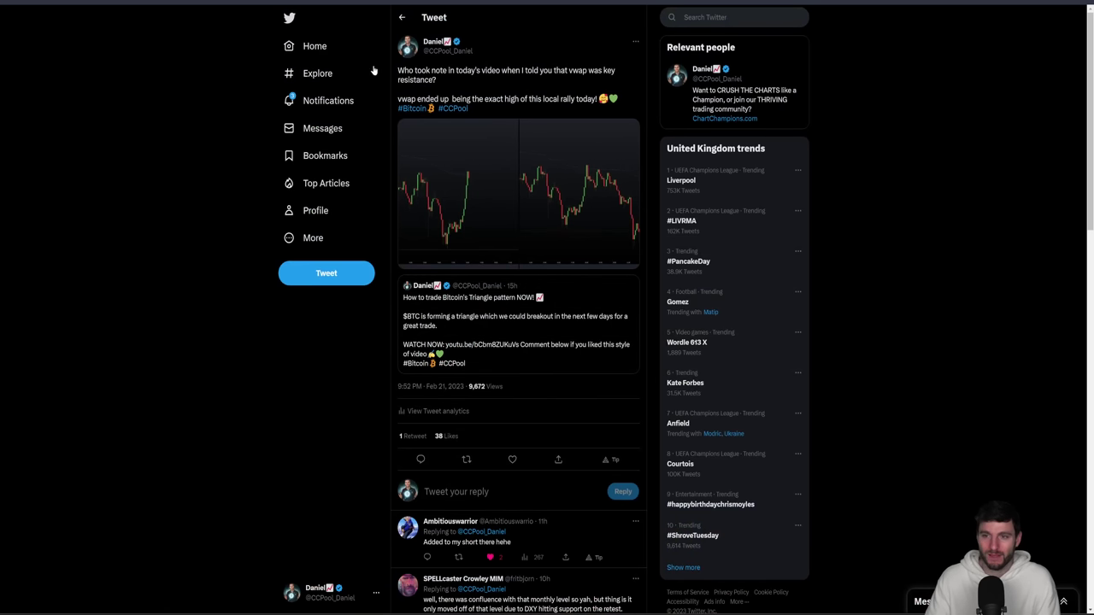
{"action": "key", "text": "alt+Tab"}
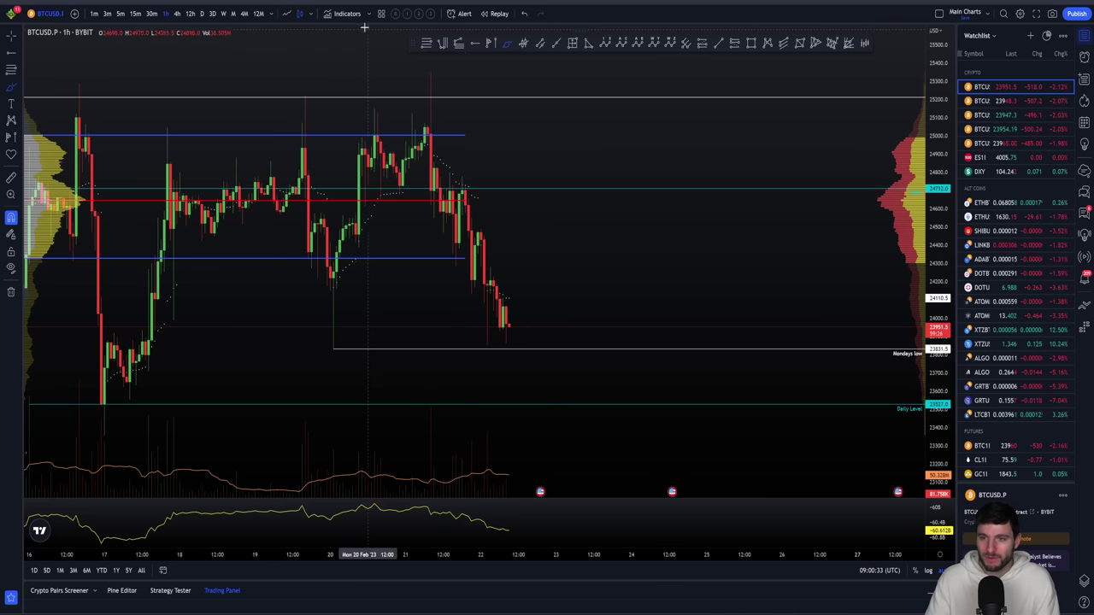
- Hide the right-side volume profile, glance at a tweet reply's screenshot, then switch to Discord
{"action": "left_click", "coordinate": [398, 17]}
{"action": "key", "text": "alt+Tab"}
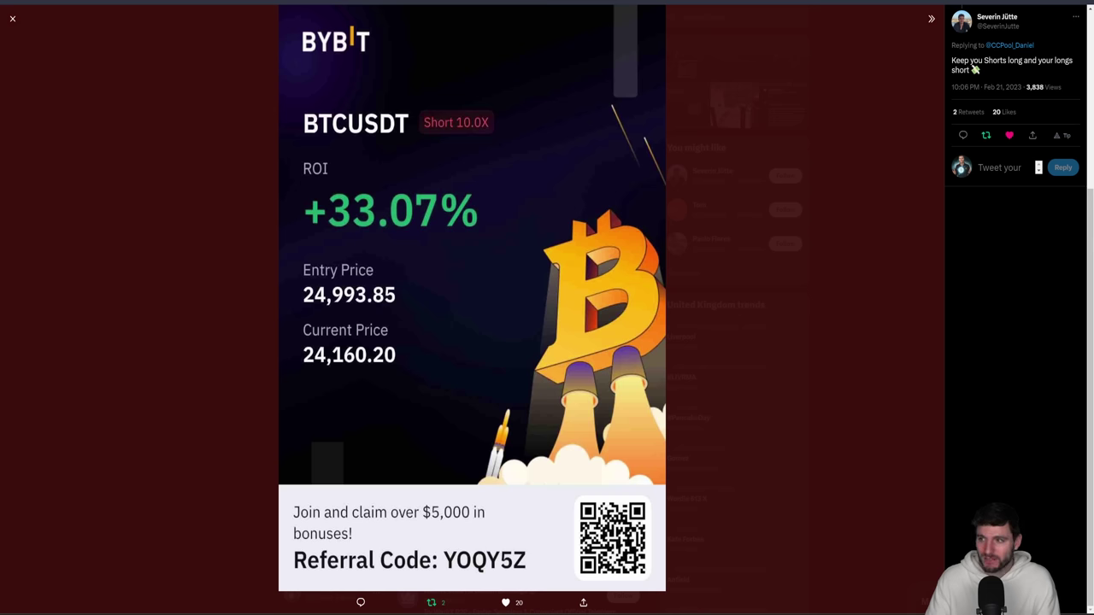
{"action": "key", "text": "alt+Tab"}
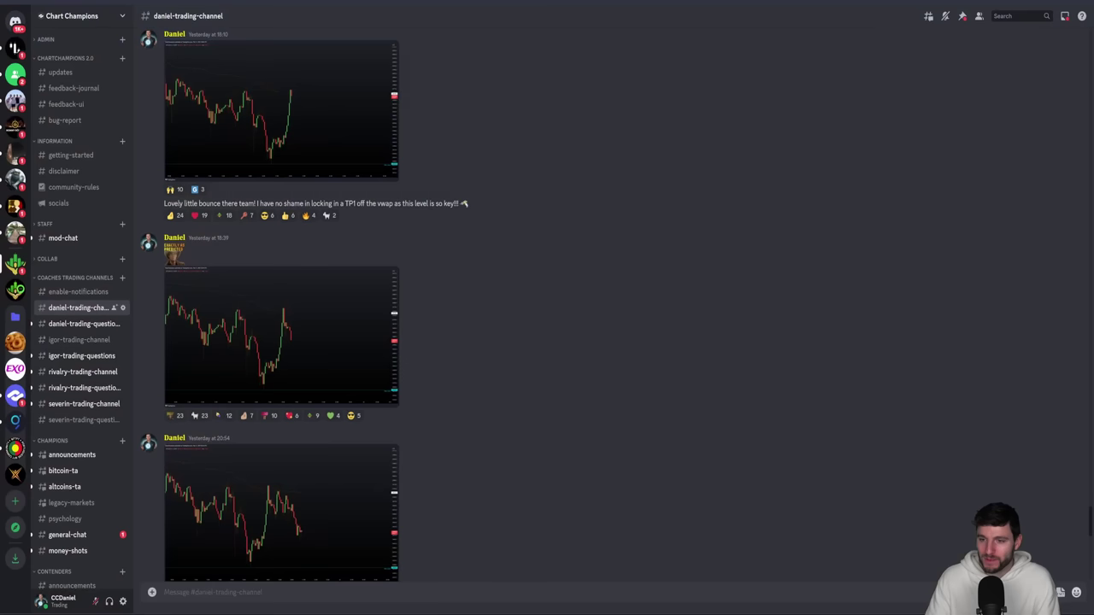
- Close the enlarged chart image and scroll the coach's channel down to the 22 February posts
{"action": "left_click", "coordinate": [284, 104]}
{"action": "left_click", "coordinate": [561, 92]}
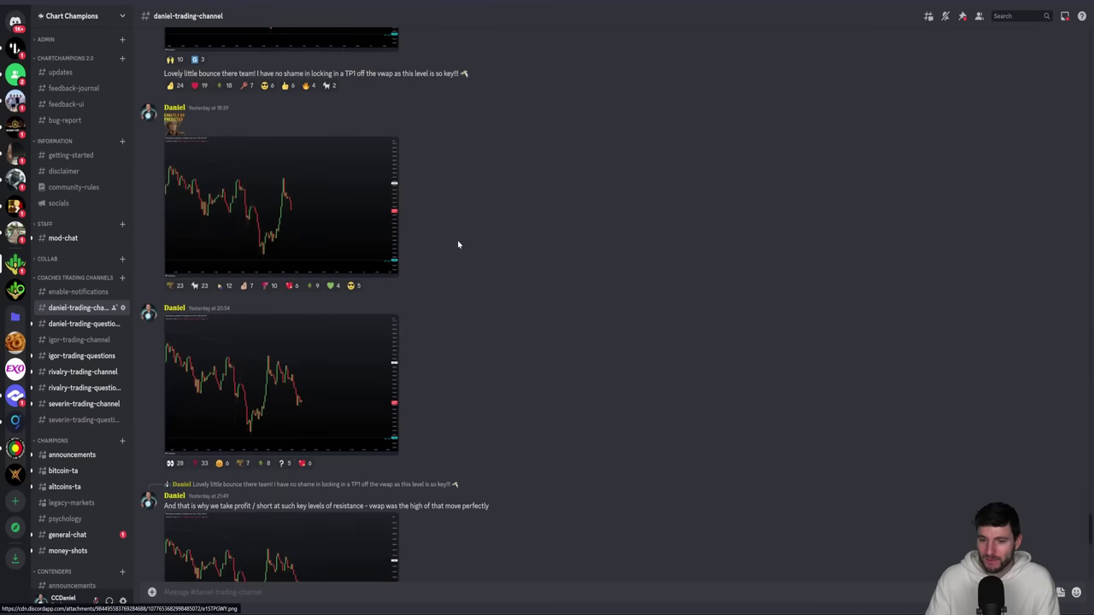
{"action": "scroll", "coordinate": [456, 242], "scroll_direction": "down", "scroll_amount": 1}
{"action": "scroll", "coordinate": [442, 278], "scroll_direction": "down", "scroll_amount": 5}
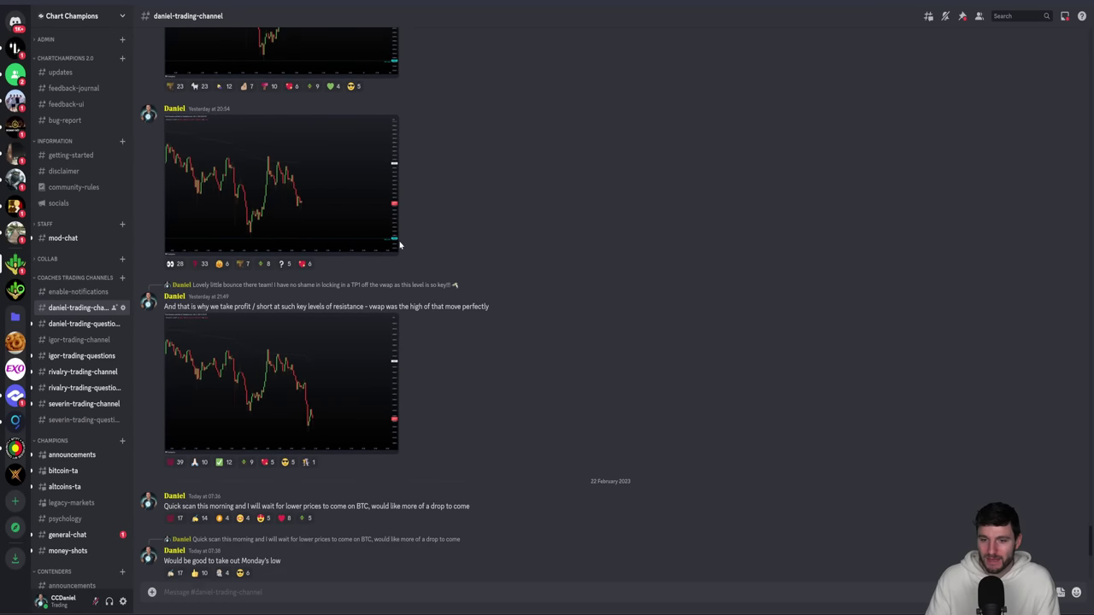
{"action": "scroll", "coordinate": [478, 243], "scroll_direction": "down", "scroll_amount": 2}
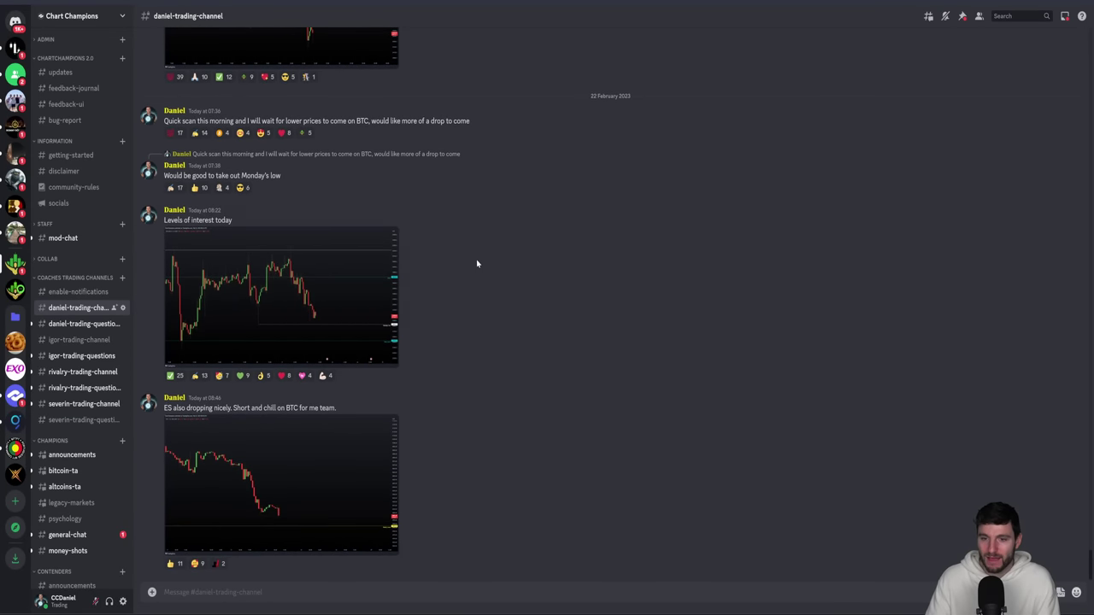
{"action": "scroll", "coordinate": [311, 307], "scroll_direction": "up", "scroll_amount": 1}
{"action": "scroll", "coordinate": [291, 450], "scroll_direction": "down", "scroll_amount": 1}
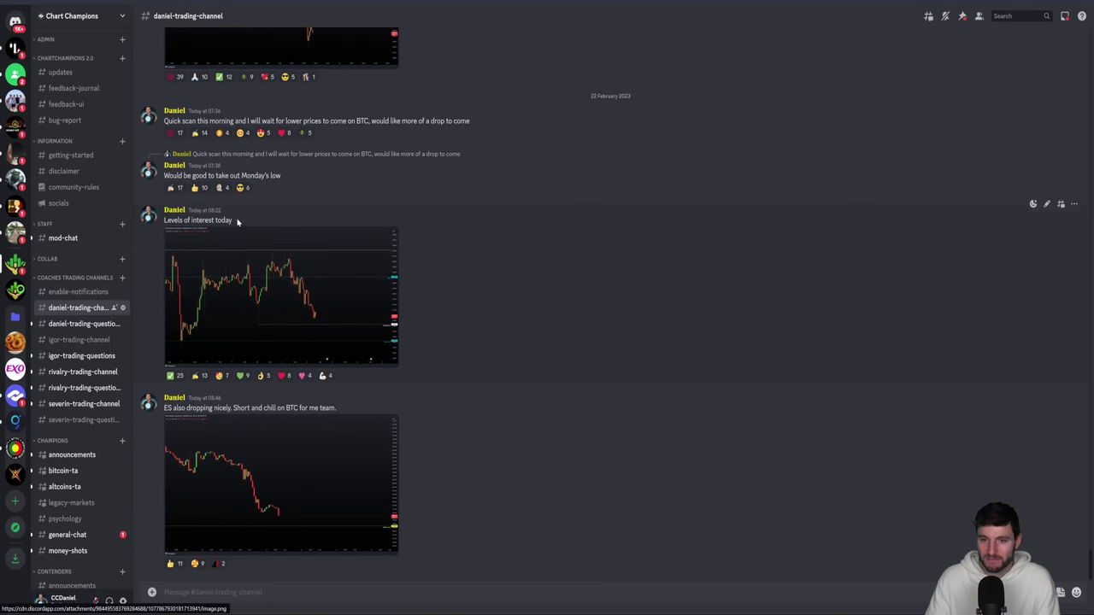
{"action": "double_click", "coordinate": [269, 408]}
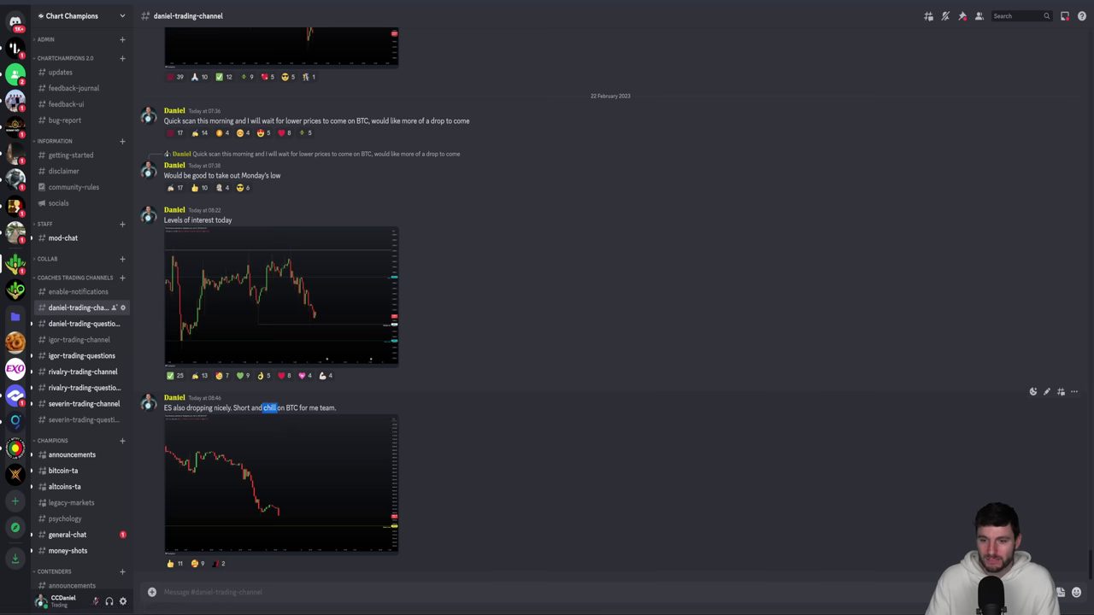
{"action": "left_click", "coordinate": [299, 408]}
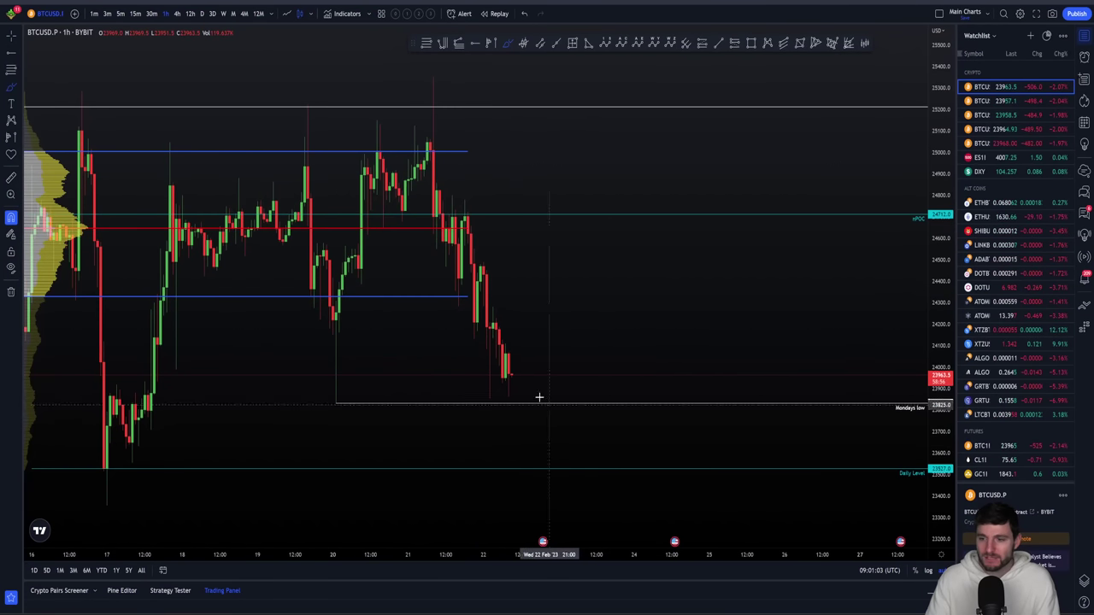
- Circle the Mondays low line with temporary marks and nudge the chart slightly right
{"action": "left_click_drag", "start_coordinate": [561, 324], "coordinate": [579, 321]}
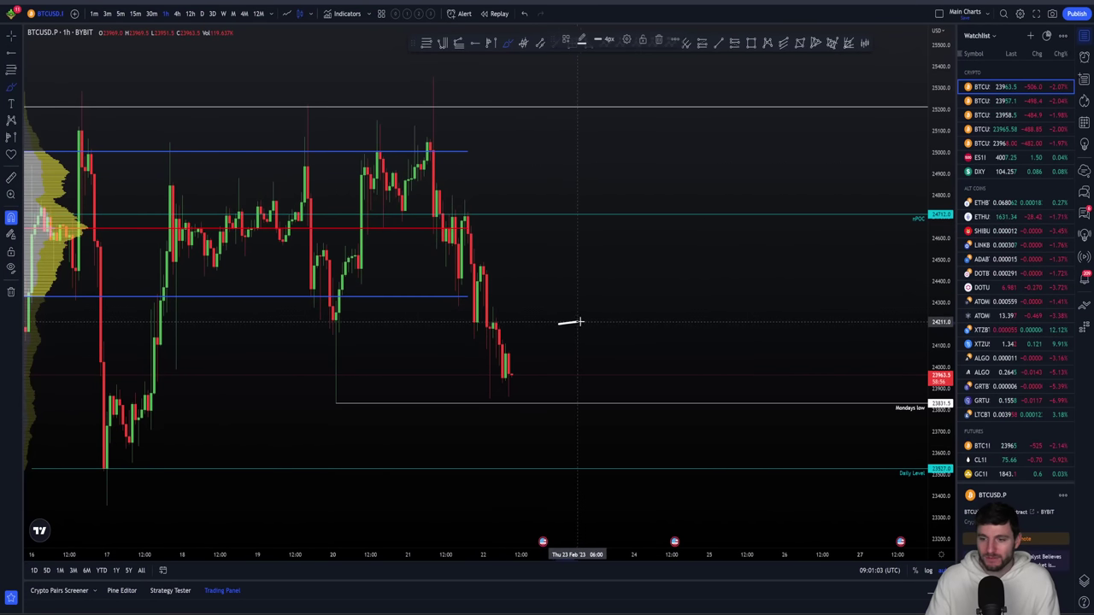
{"action": "left_click_drag", "start_coordinate": [539, 399], "coordinate": [501, 407]}
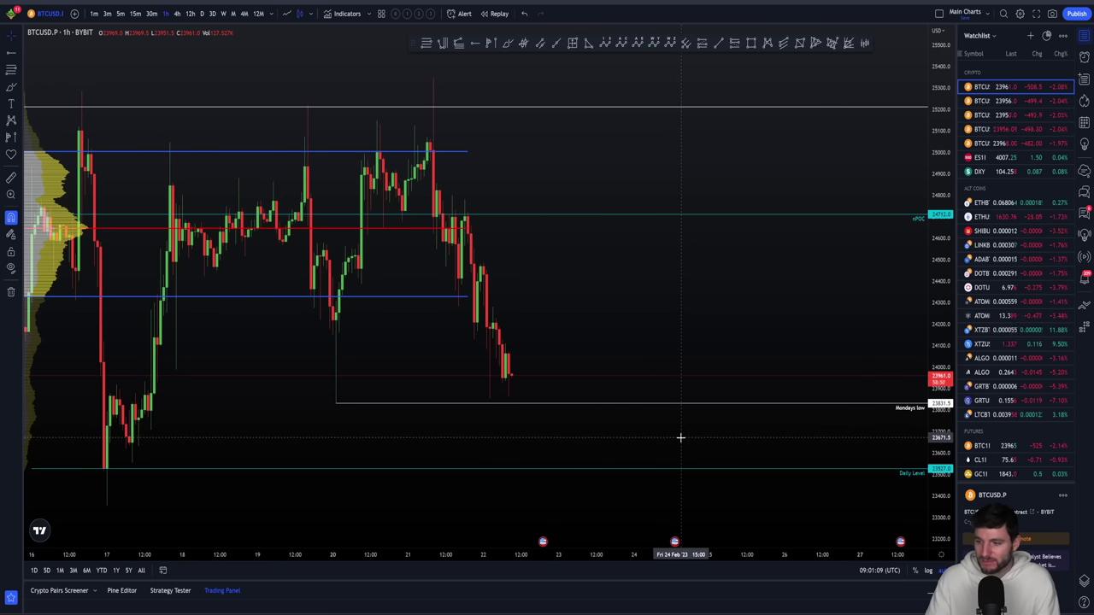
{"action": "mouse_move", "coordinate": [680, 438]}
{"action": "left_mouse_down"}
{"action": "mouse_move", "coordinate": [704, 439]}
{"action": "mouse_move", "coordinate": [691, 439]}
{"action": "left_mouse_up"}
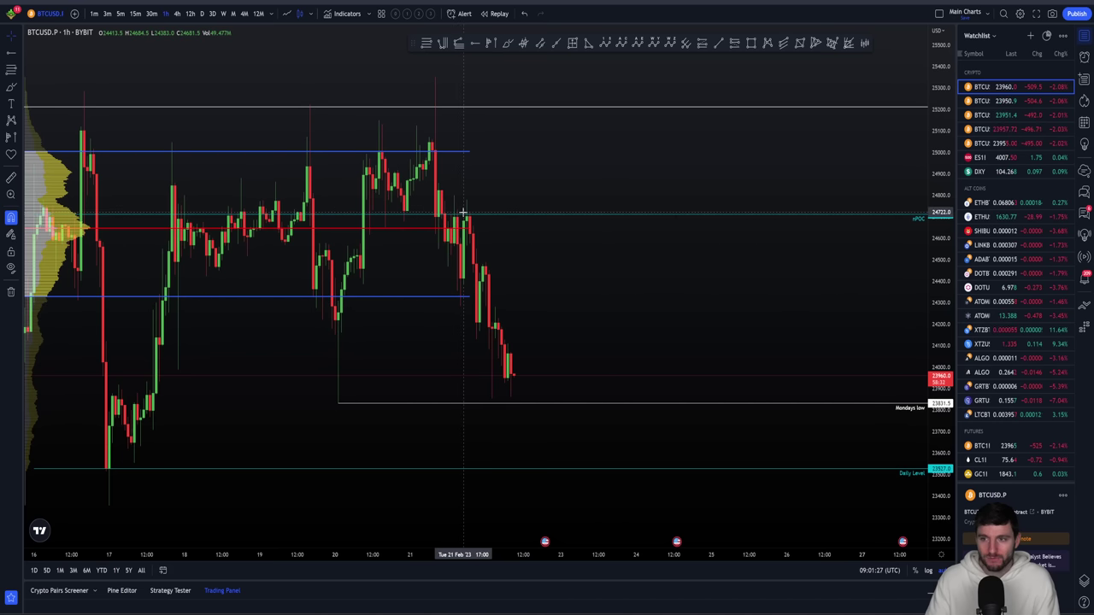
- Enlarge the vwap tweet's chart image, then go back to the BTCUSD chart near 23,955
{"action": "key", "text": "alt+Tab"}
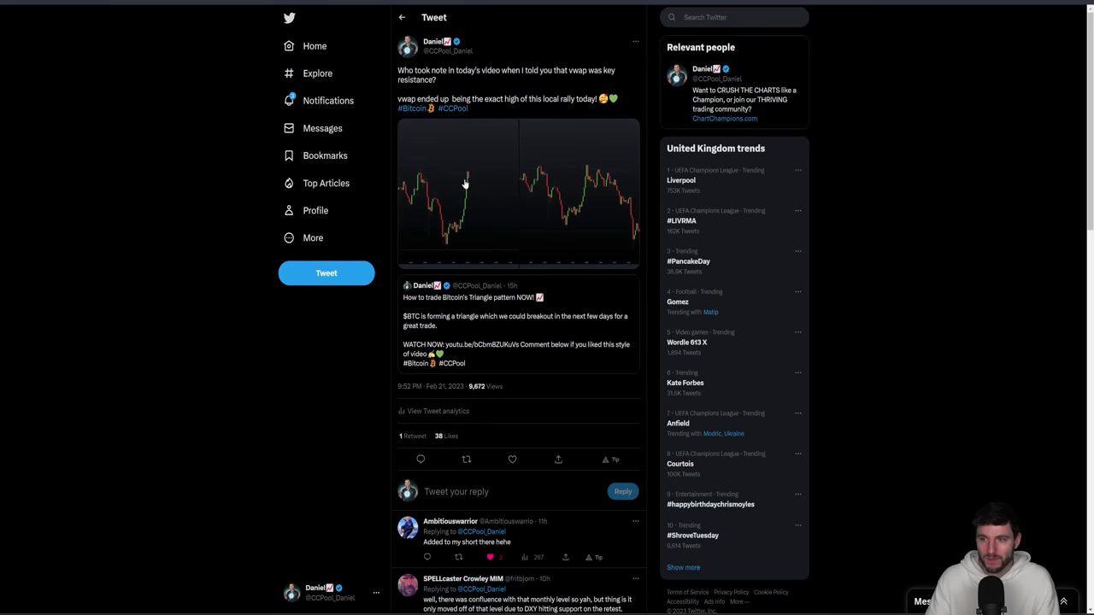
{"action": "left_click", "coordinate": [466, 184]}
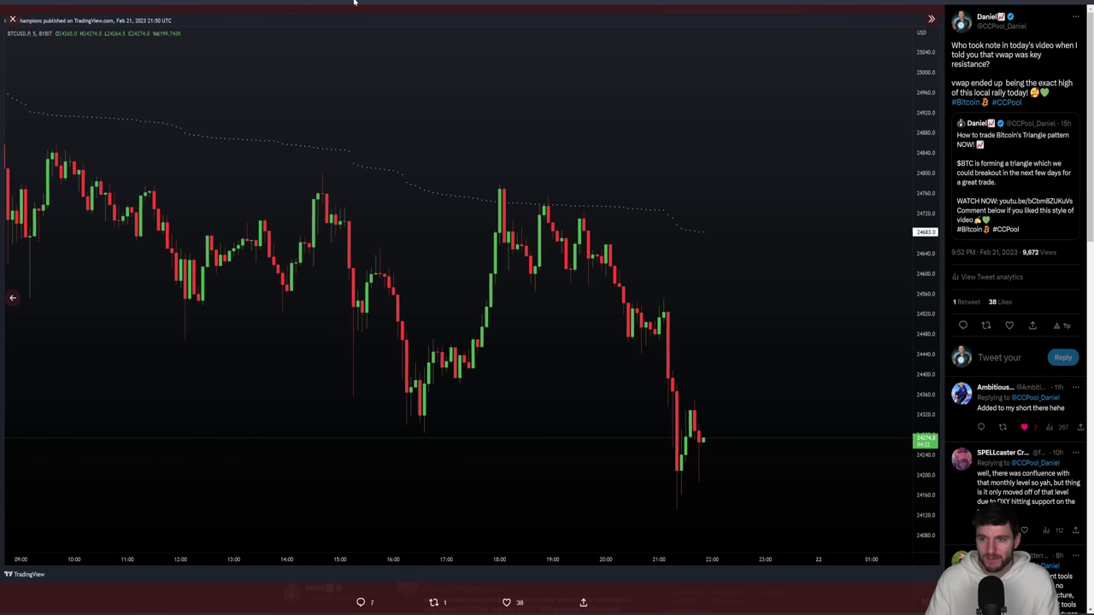
{"action": "key", "text": "alt+Tab"}
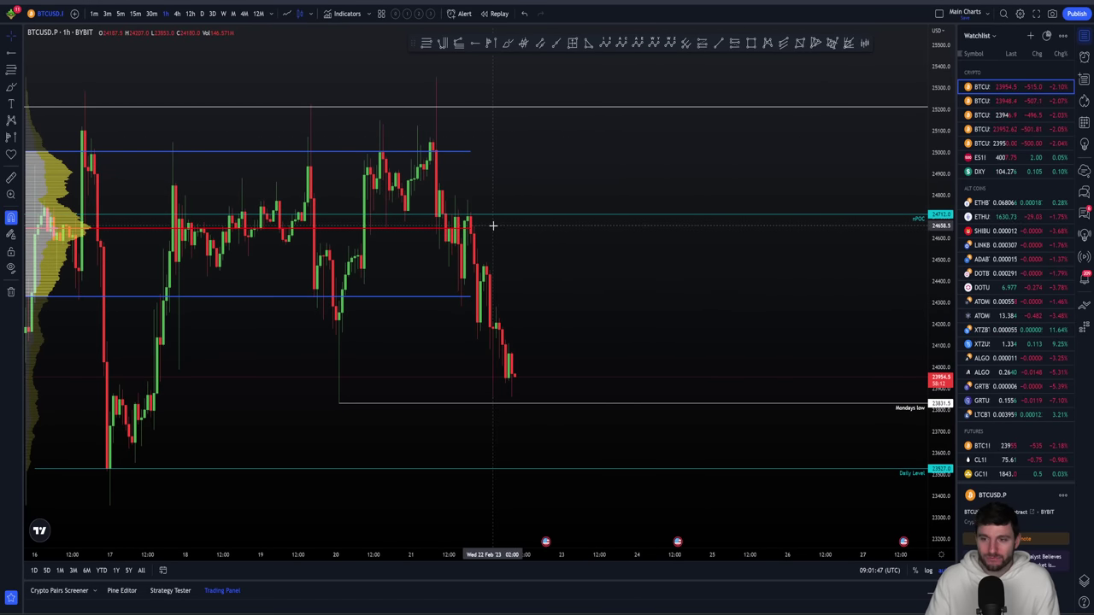
- Glance at the triangle-pattern video, then show the vwap tweet's earlier 18:06 chart snapshot
{"action": "key", "text": "alt+Tab"}
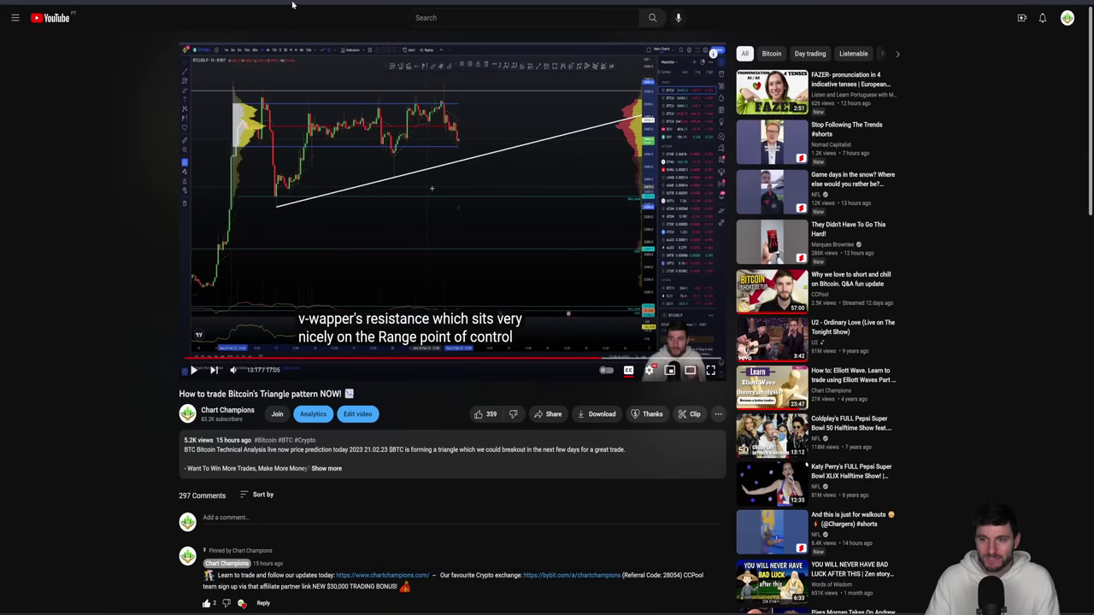
{"action": "key", "text": "ctrl+Tab"}
{"action": "key", "text": "Left"}
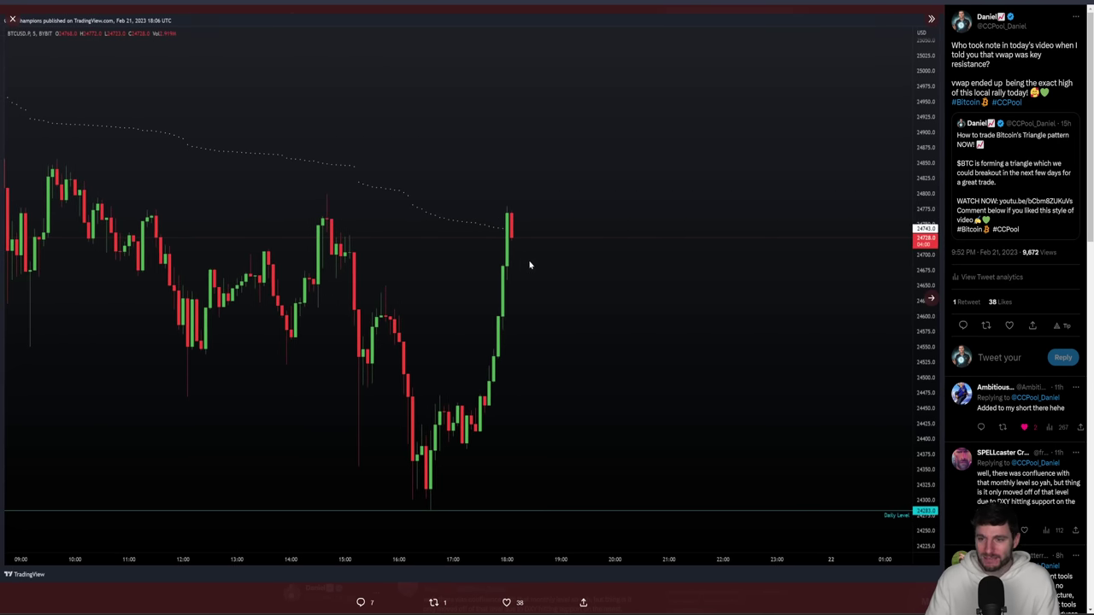
- Switch back to TradingView's BTCUSD 1h chart, price near 23,954, to review its levels
{"action": "key", "text": "alt+Tab"}
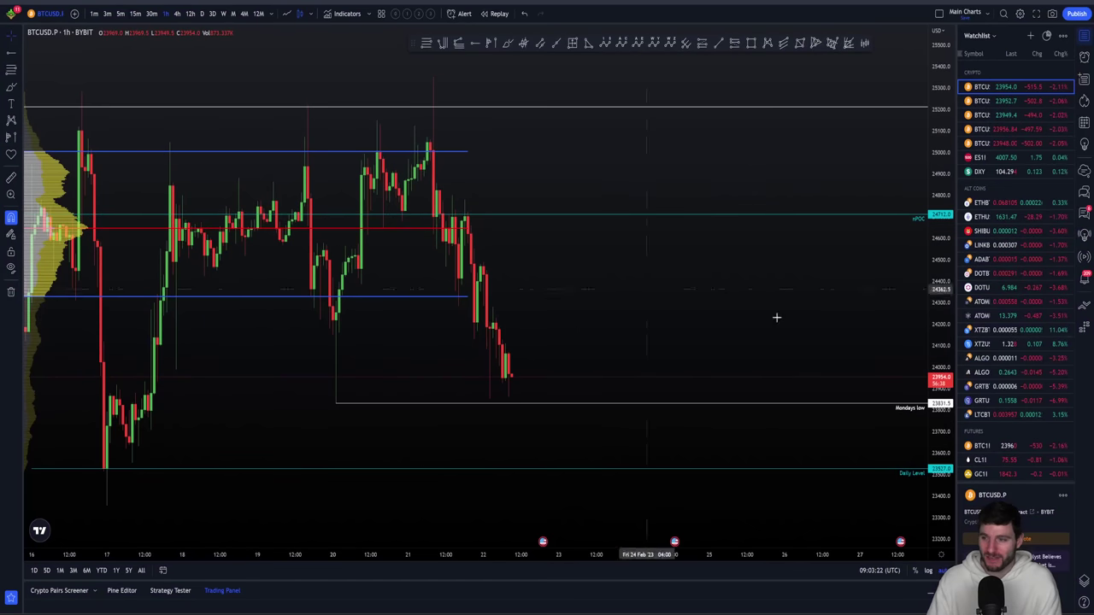
- View the XTZUSDT Binance 1-hour chart, then switch back to the BTCUSD.P chart
{"action": "left_click", "coordinate": [983, 344]}
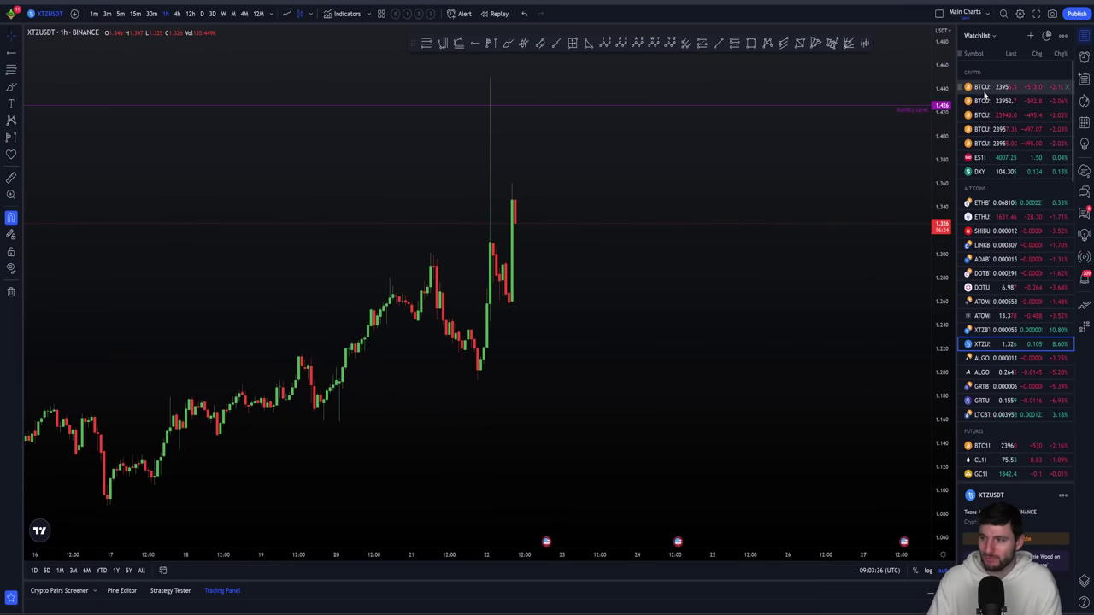
{"action": "left_click", "coordinate": [983, 87]}
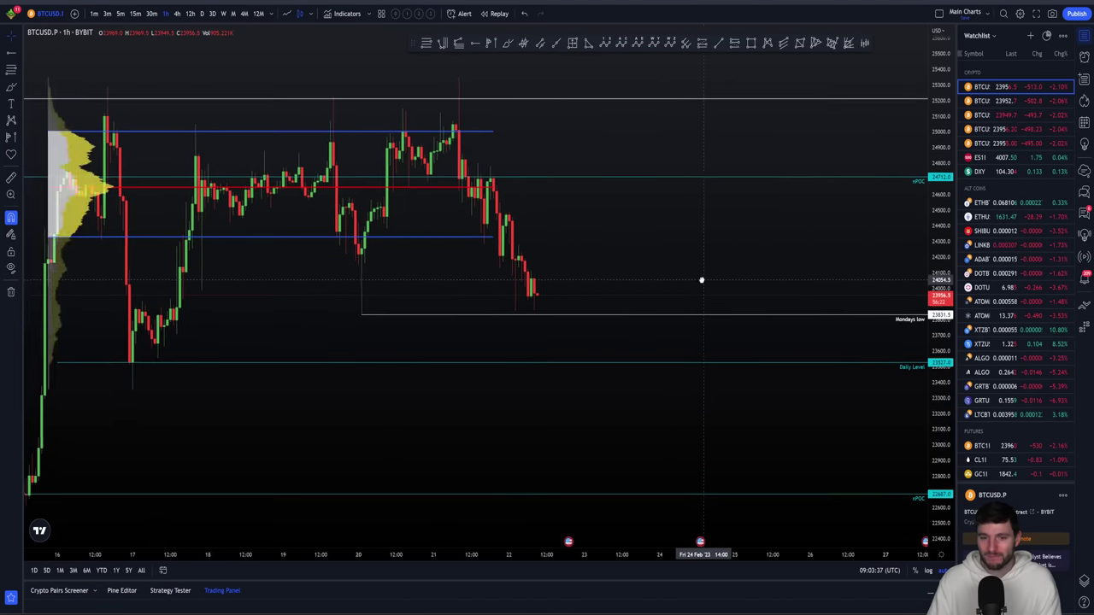